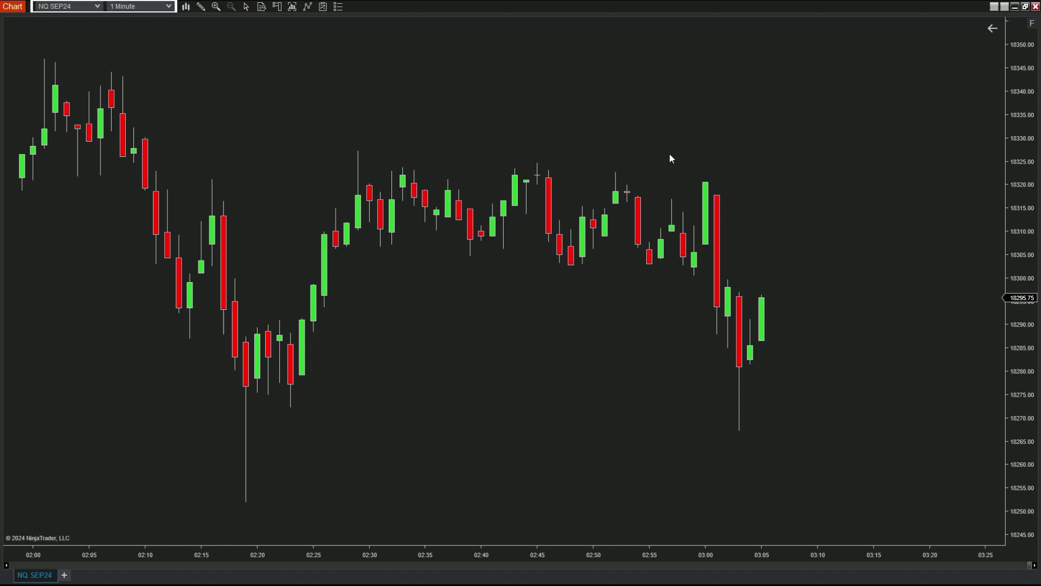
Add ninZaMultiOscOBOSOverlap to the NQ chart's configured indicators and scroll to its parameters
{"action": "right_click", "coordinate": [670, 155]}
{"action": "left_click", "coordinate": [719, 219]}
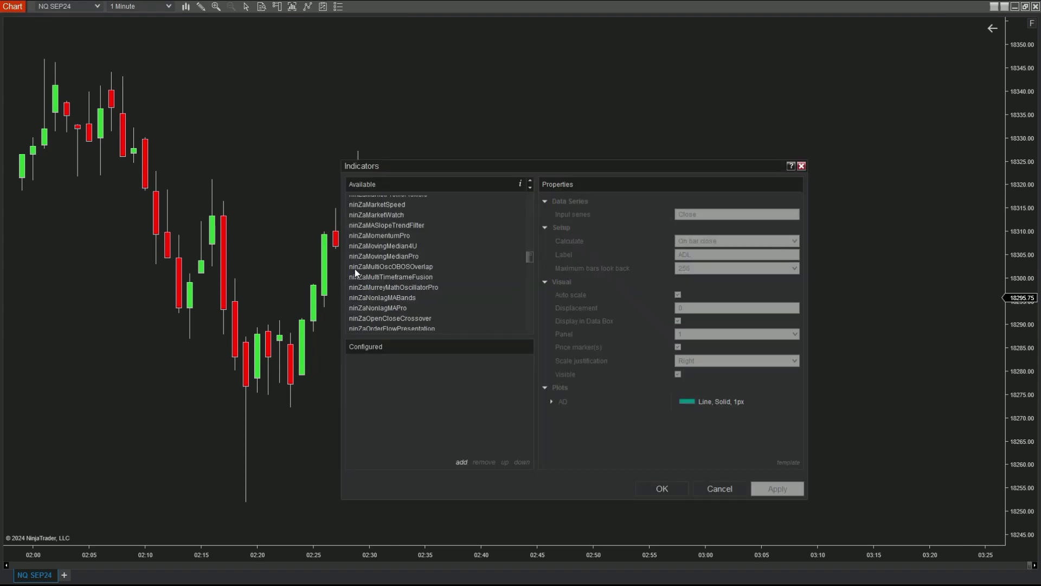
{"action": "left_click", "coordinate": [414, 268]}
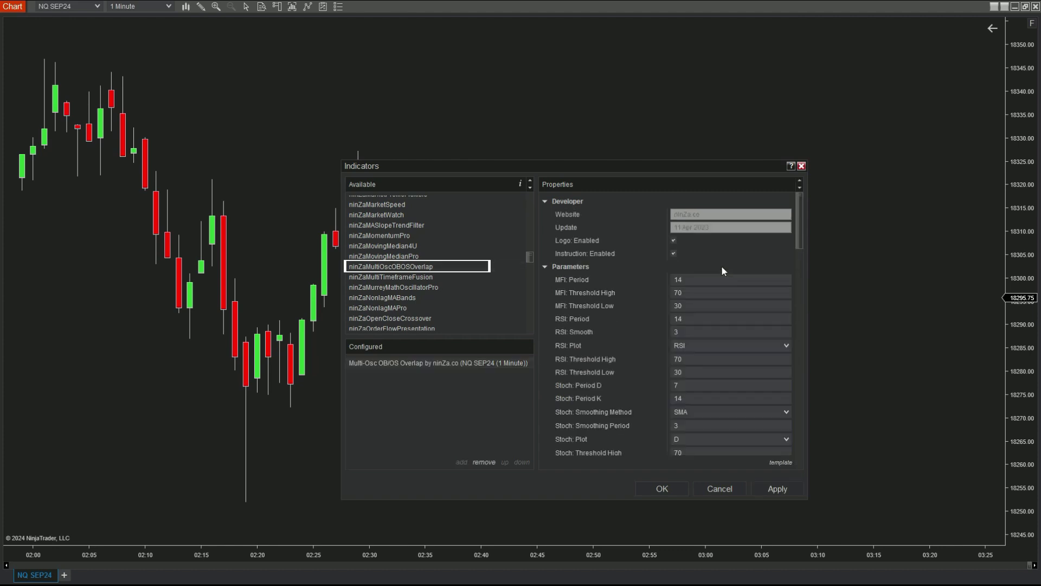
{"action": "left_click_drag", "start_coordinate": [803, 200], "coordinate": [800, 217]}
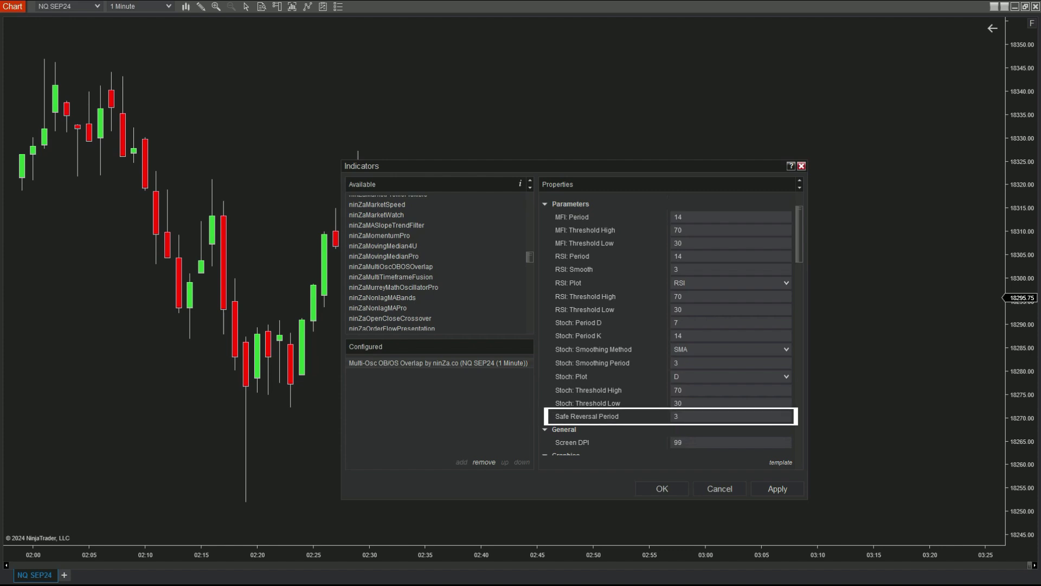
Set the MFI thresholds to 65 high and 35 low
{"action": "left_click", "coordinate": [733, 230]}
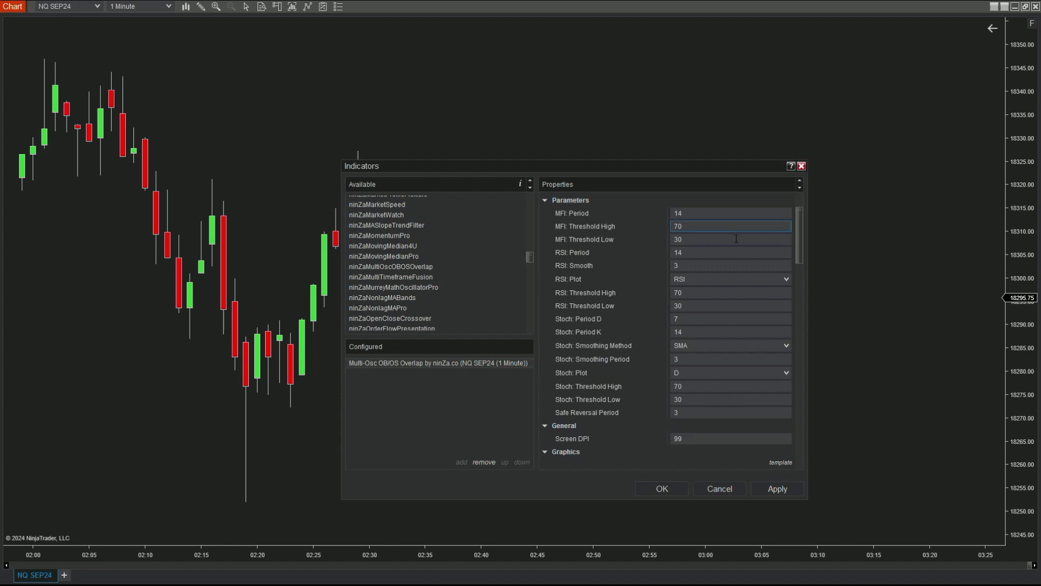
{"action": "key", "text": "BackSpace"}
{"action": "key", "text": "BackSpace"}
{"action": "type", "text": "65"}
{"action": "left_click", "coordinate": [728, 241]}
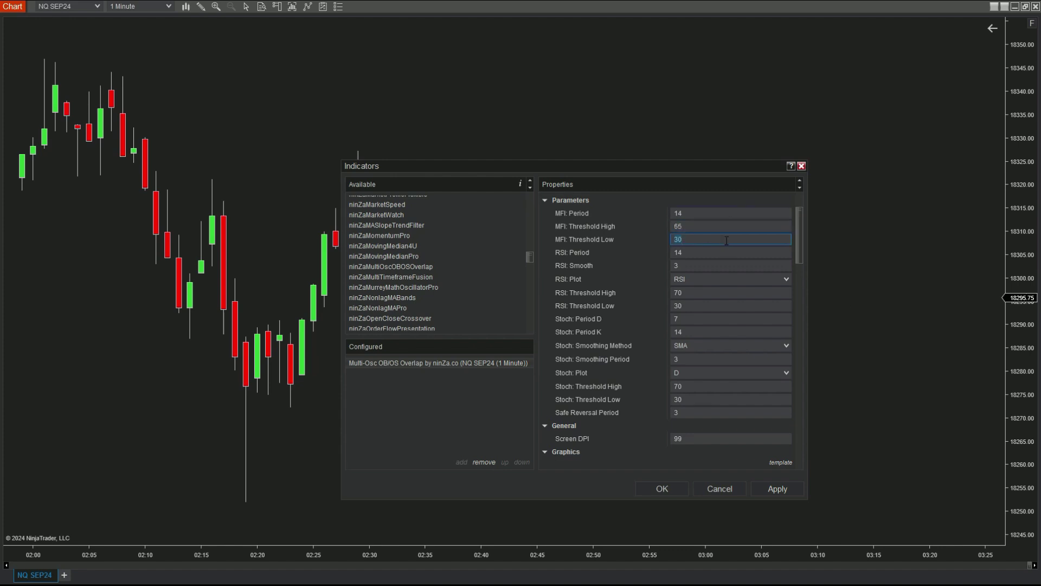
{"action": "type", "text": "35"}
Change the RSI thresholds from 70/30 to 65 high and 35 low
{"action": "left_click", "coordinate": [716, 294]}
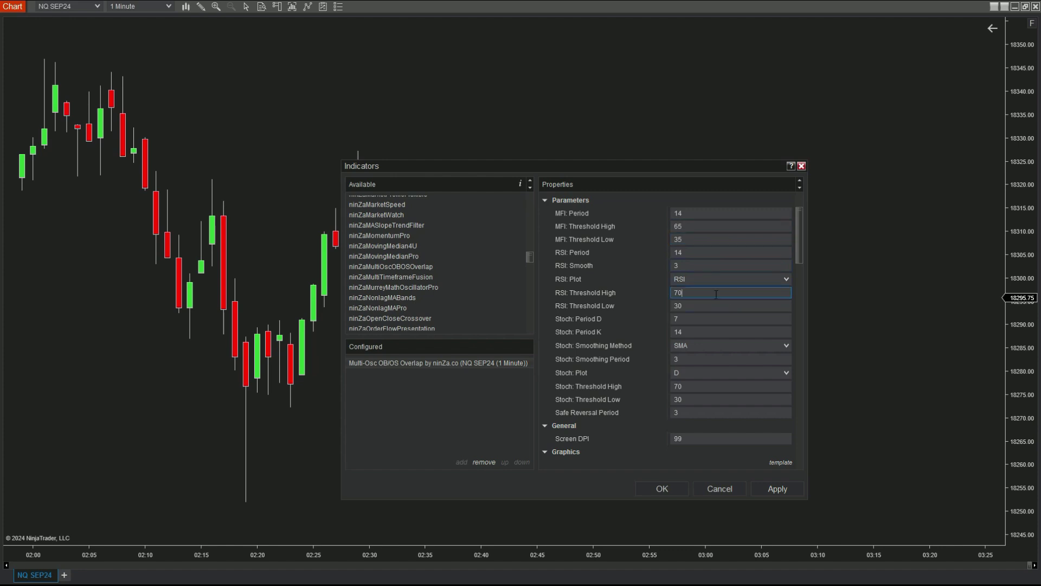
{"action": "key", "text": "BackSpace"}
{"action": "key", "text": "BackSpace"}
{"action": "type", "text": "65"}
{"action": "left_click", "coordinate": [713, 306]}
{"action": "key", "text": "BackSpace"}
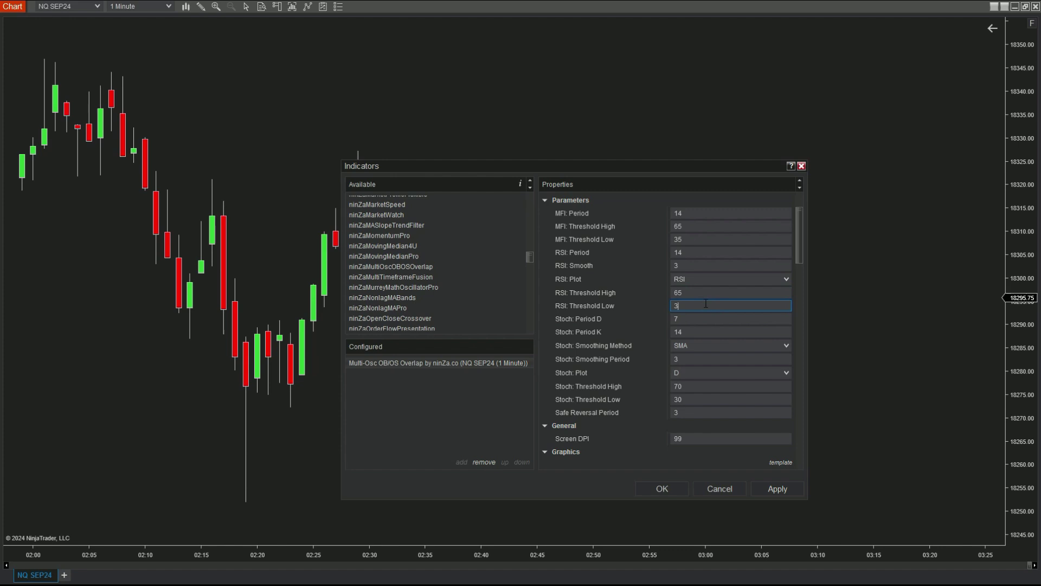
{"action": "type", "text": "5"}
Set the Stoch thresholds to 65/35 and apply all the new thresholds
{"action": "left_click", "coordinate": [739, 385]}
{"action": "key", "text": "BackSpace"}
{"action": "key", "text": "BackSpace"}
{"action": "type", "text": "65"}
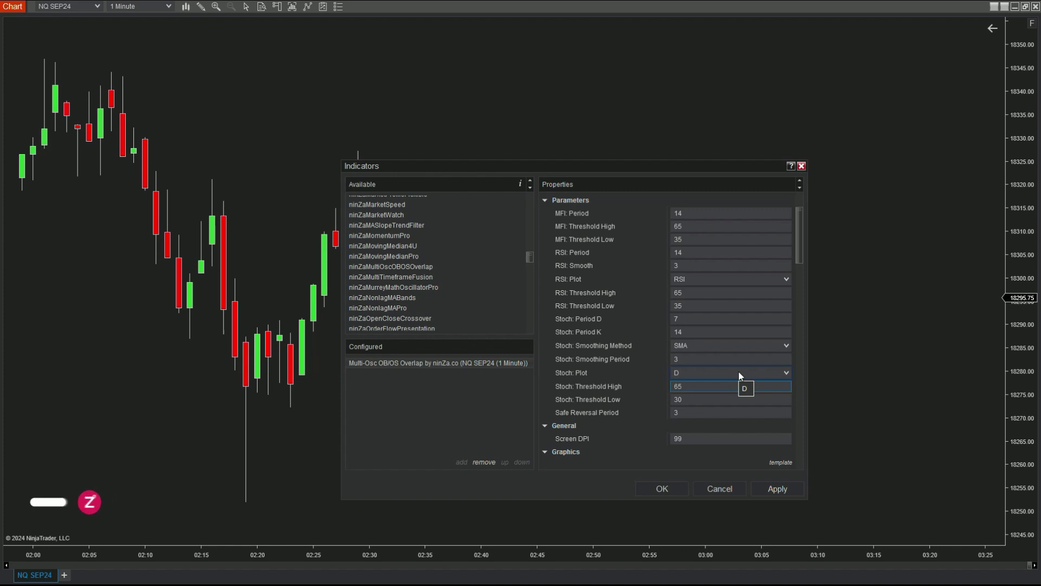
{"action": "left_click", "coordinate": [731, 399]}
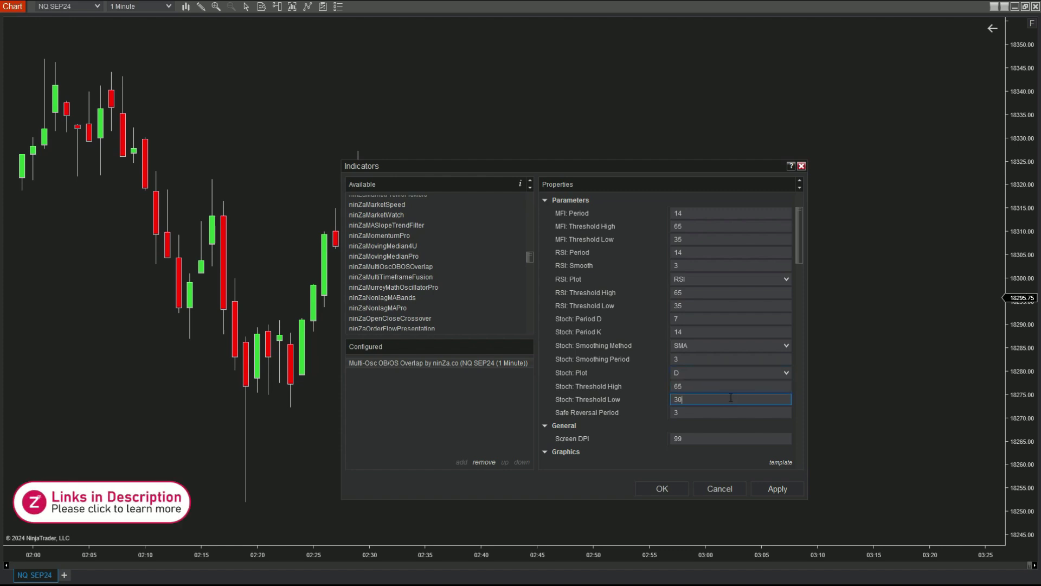
{"action": "key", "text": "BackSpace"}
{"action": "type", "text": "5"}
{"action": "left_click", "coordinate": [786, 490]}
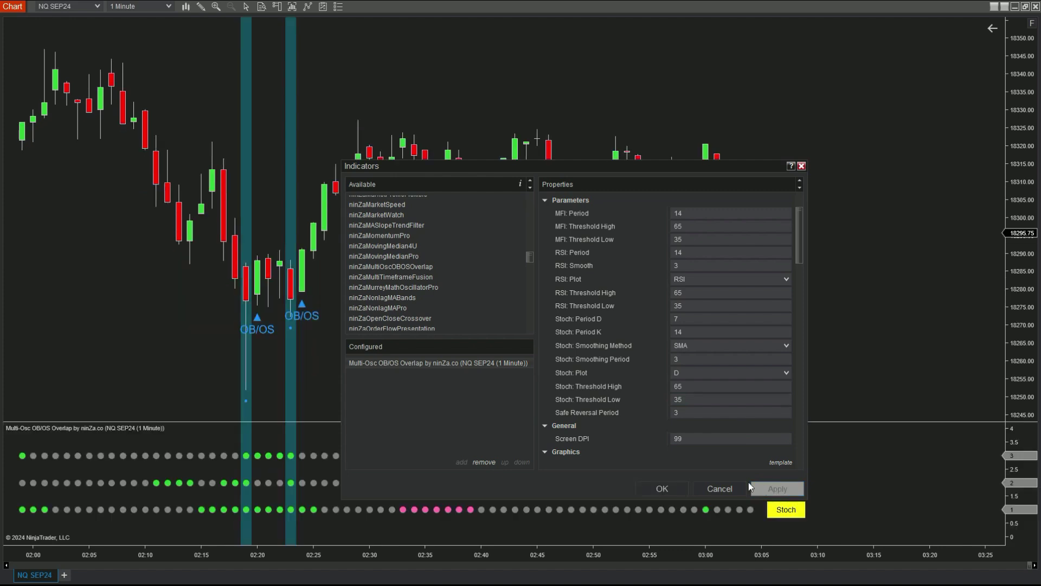
Confirm the indicator settings with OK, leaving MFI, RSI and Stoch dot rows on the chart
{"action": "left_click", "coordinate": [659, 490]}
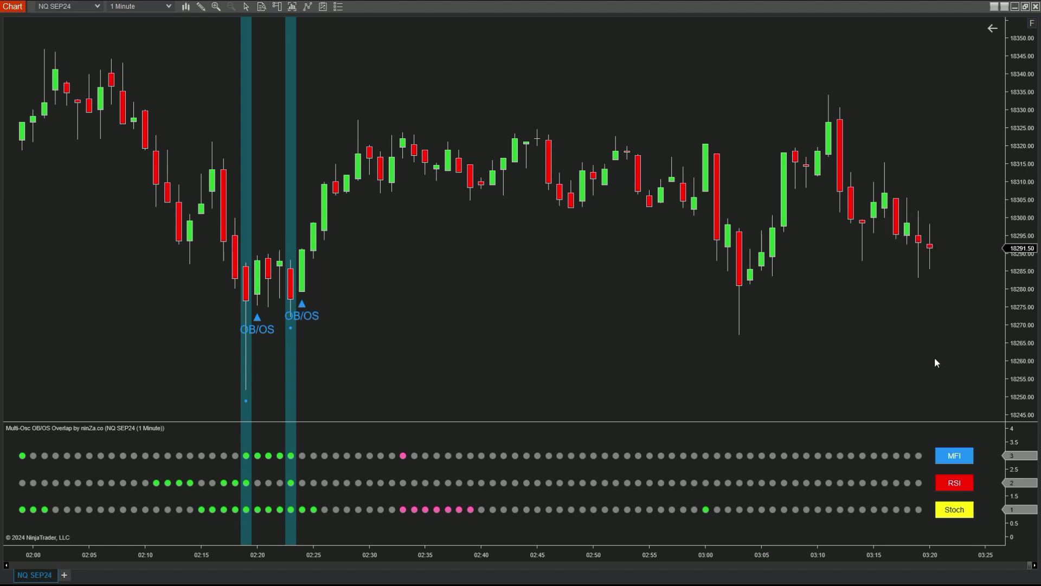
Scroll the NQ 1-minute chart and squeeze its price scale to fit the overbought zone
{"action": "scroll", "coordinate": [930, 364], "scroll_direction": "down", "scroll_amount": 5}
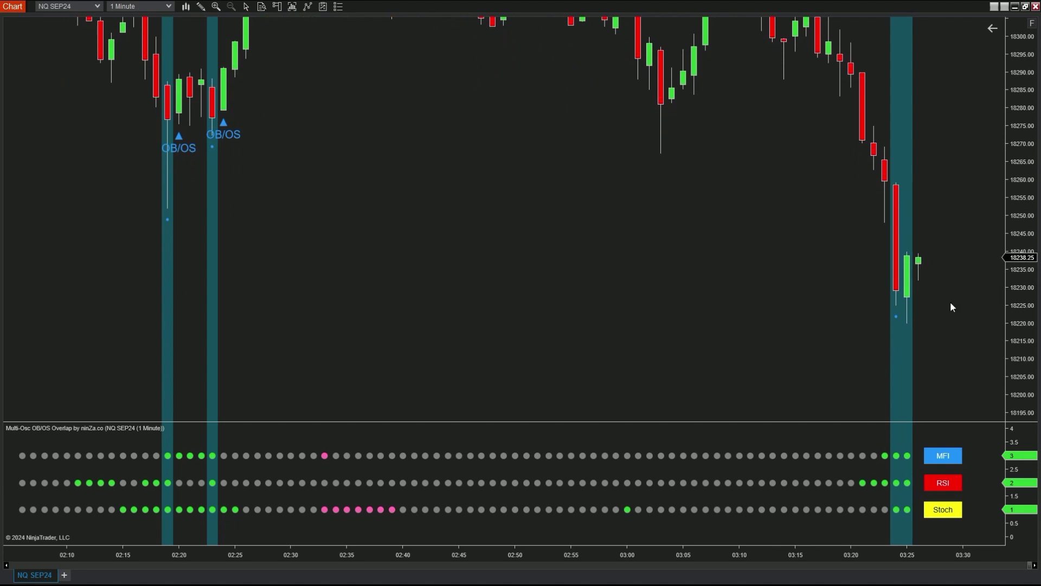
{"action": "scroll", "coordinate": [933, 355], "scroll_direction": "down", "scroll_amount": 5}
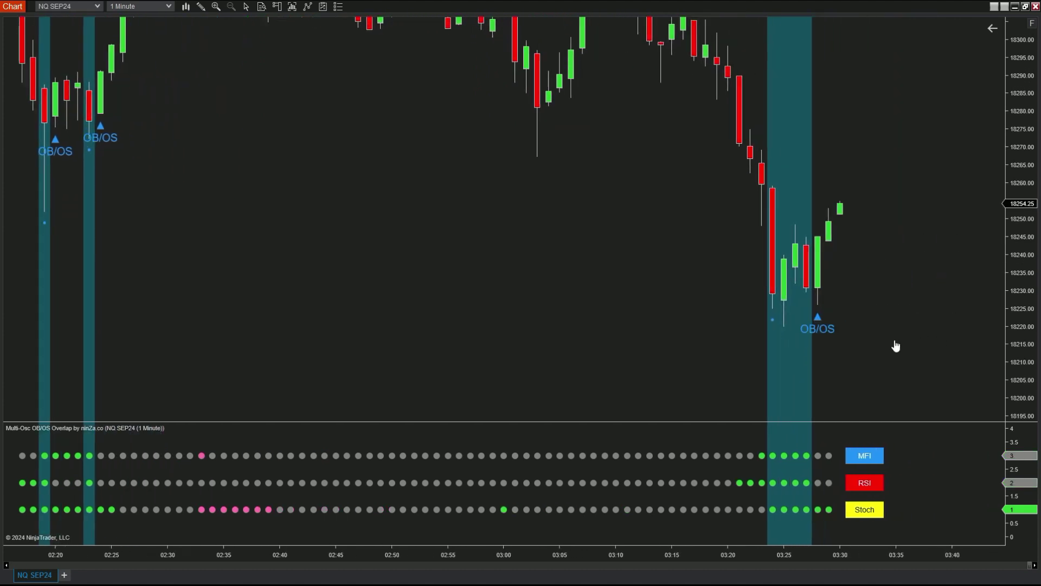
{"action": "scroll", "coordinate": [895, 346], "scroll_direction": "down", "scroll_amount": 3}
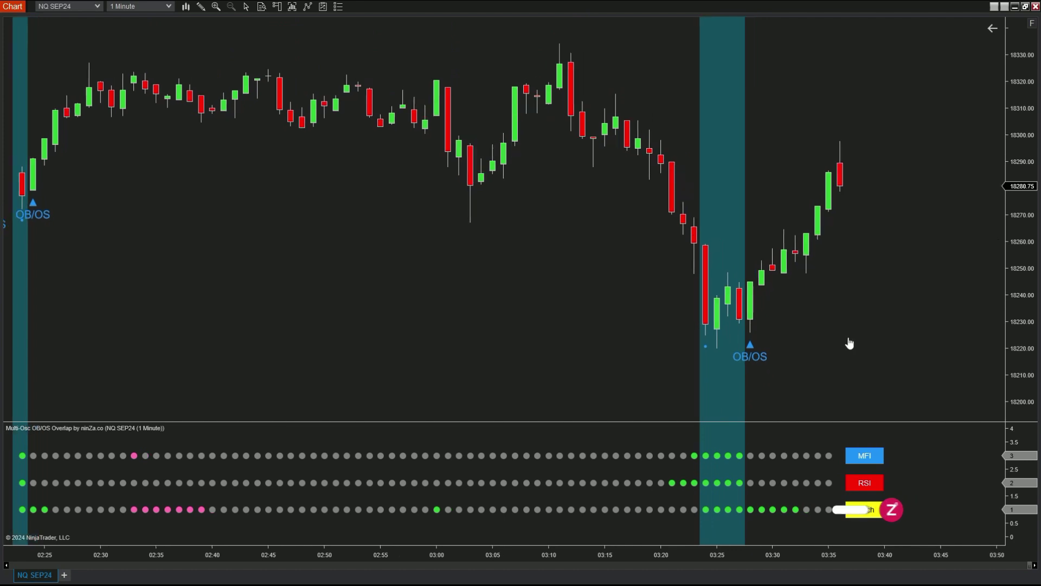
{"action": "scroll", "coordinate": [854, 336], "scroll_direction": "down", "scroll_amount": 4}
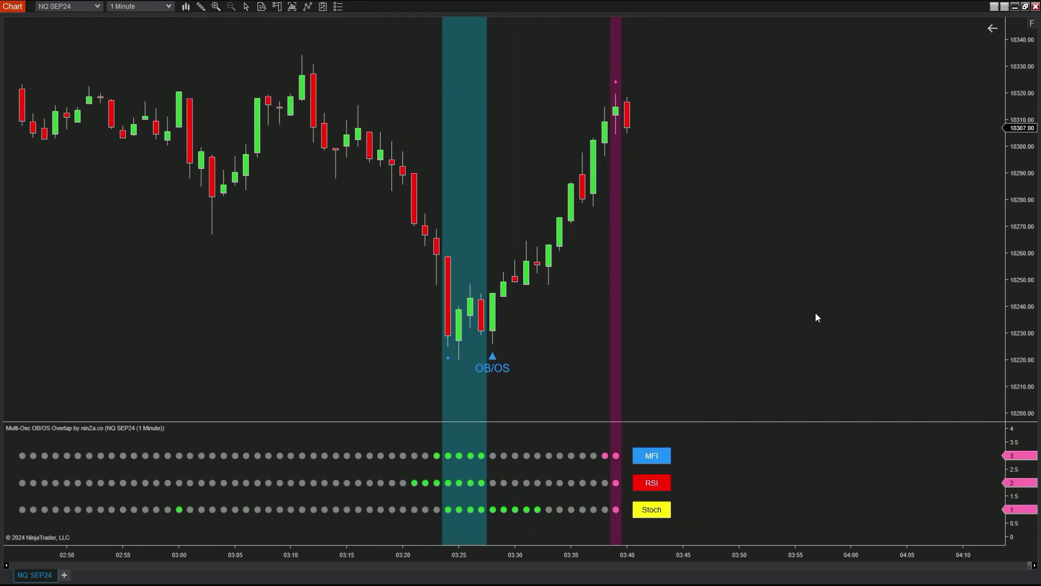
{"action": "left_click_drag", "start_coordinate": [1024, 206], "coordinate": [1004, 238]}
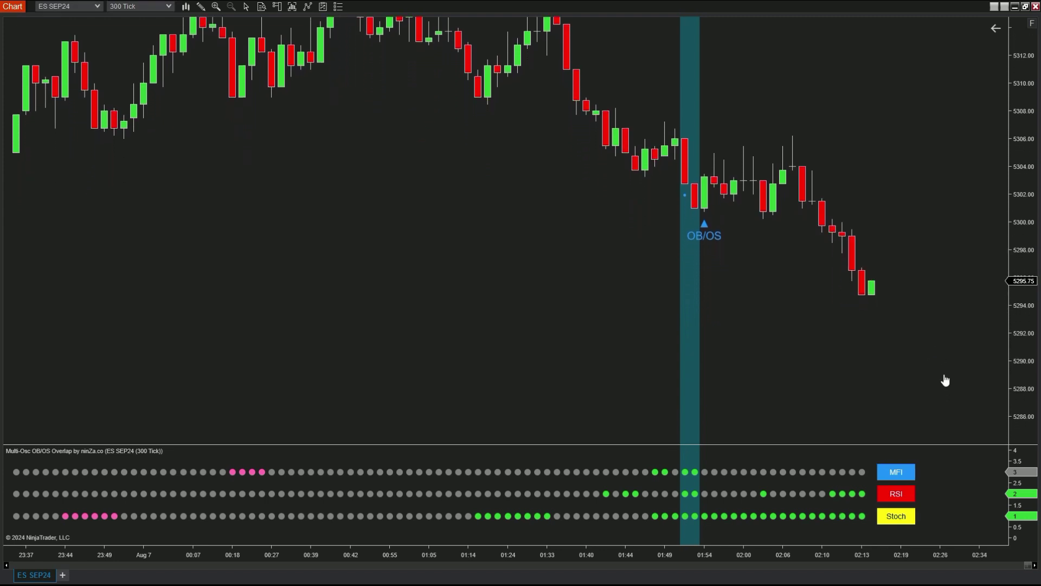
Pan the ES 300-tick chart left through the oversold OB/OS zones and the following rally
{"action": "left_click_drag", "start_coordinate": [934, 384], "coordinate": [799, 395]}
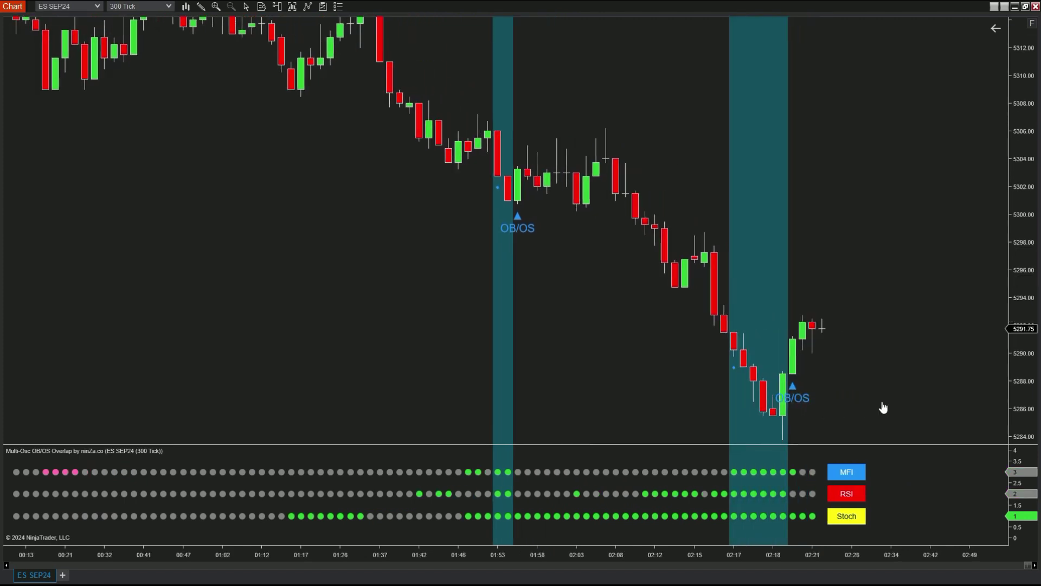
{"action": "left_click_drag", "start_coordinate": [892, 414], "coordinate": [790, 421]}
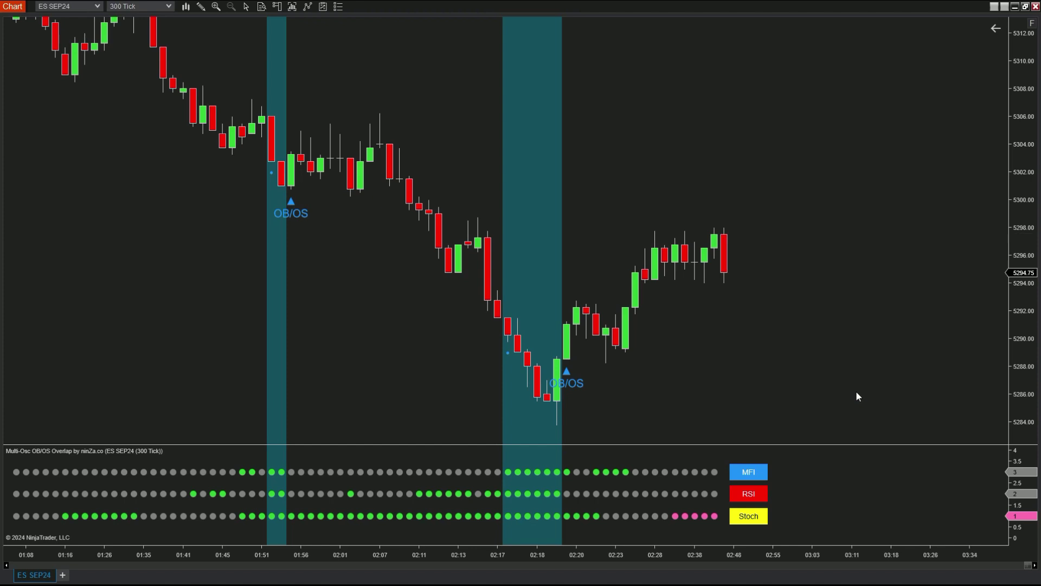
{"action": "left_click_drag", "start_coordinate": [843, 414], "coordinate": [812, 416]}
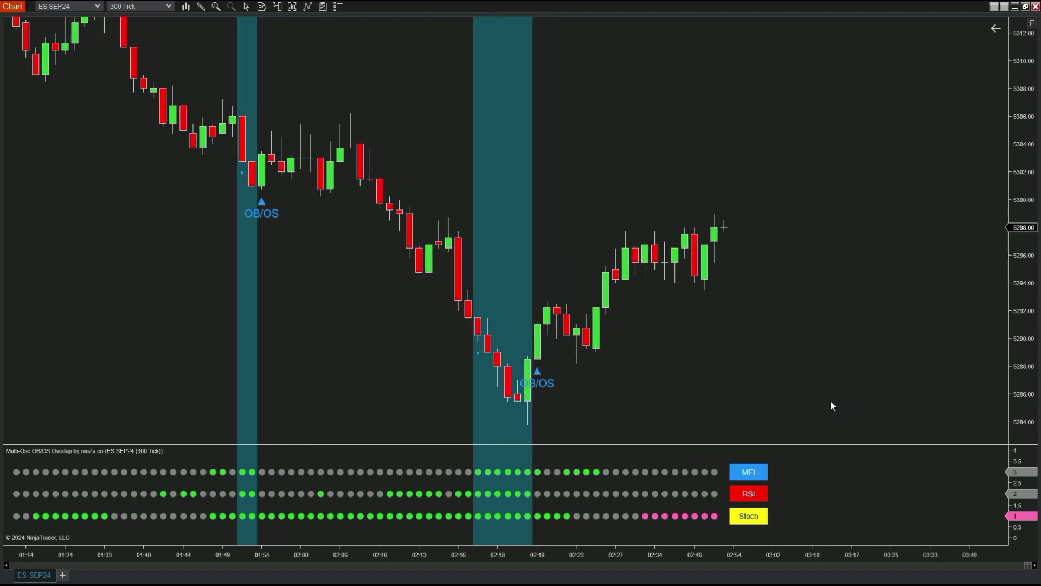
{"action": "left_click_drag", "start_coordinate": [844, 418], "coordinate": [811, 420]}
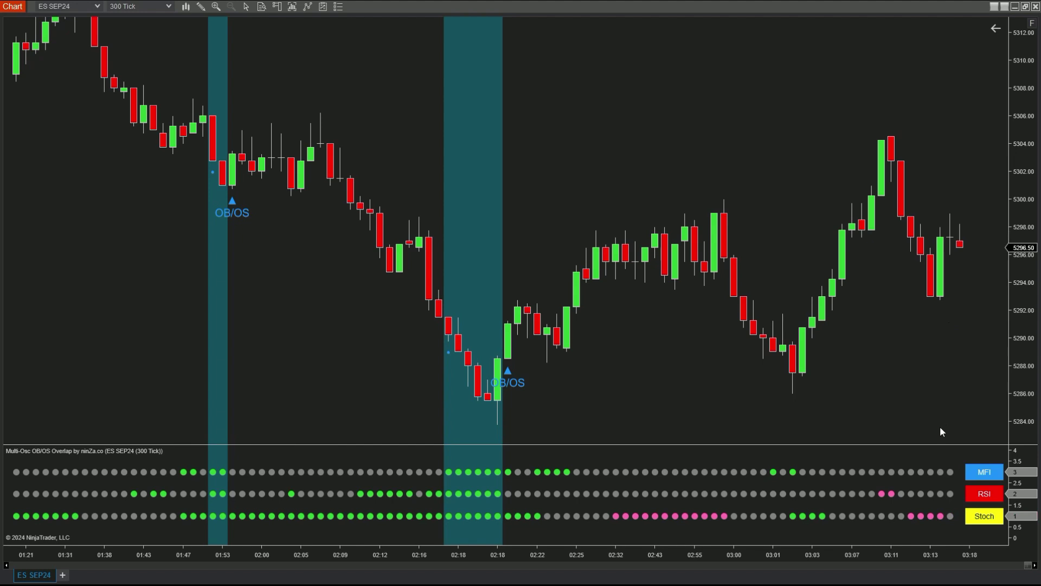
Advance the ES chart past the double oversold zones to the overbought signal near 5301
{"action": "scroll", "coordinate": [929, 415], "scroll_direction": "down", "scroll_amount": 8}
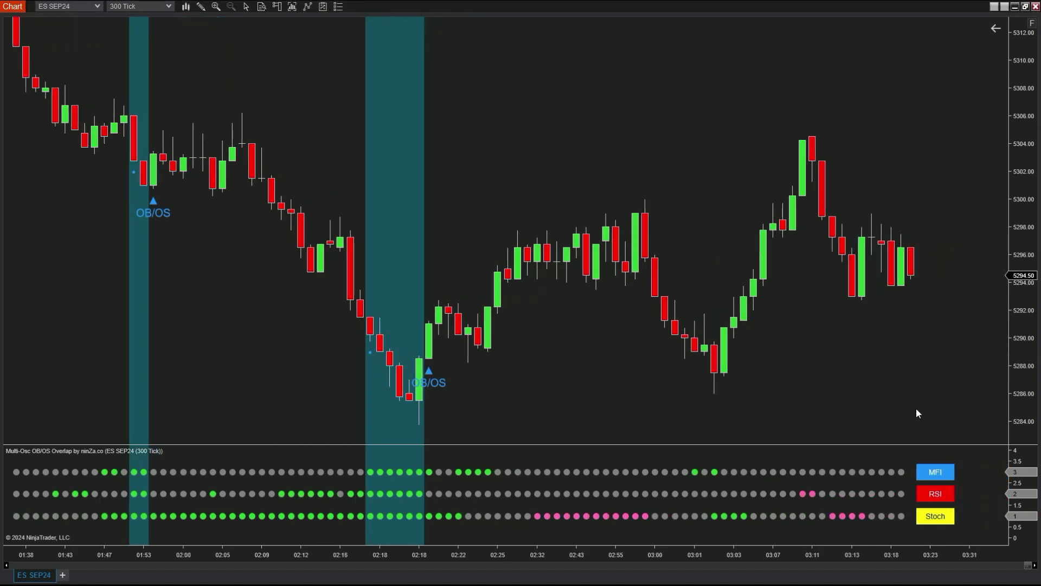
{"action": "scroll", "coordinate": [916, 408], "scroll_direction": "down", "scroll_amount": 10}
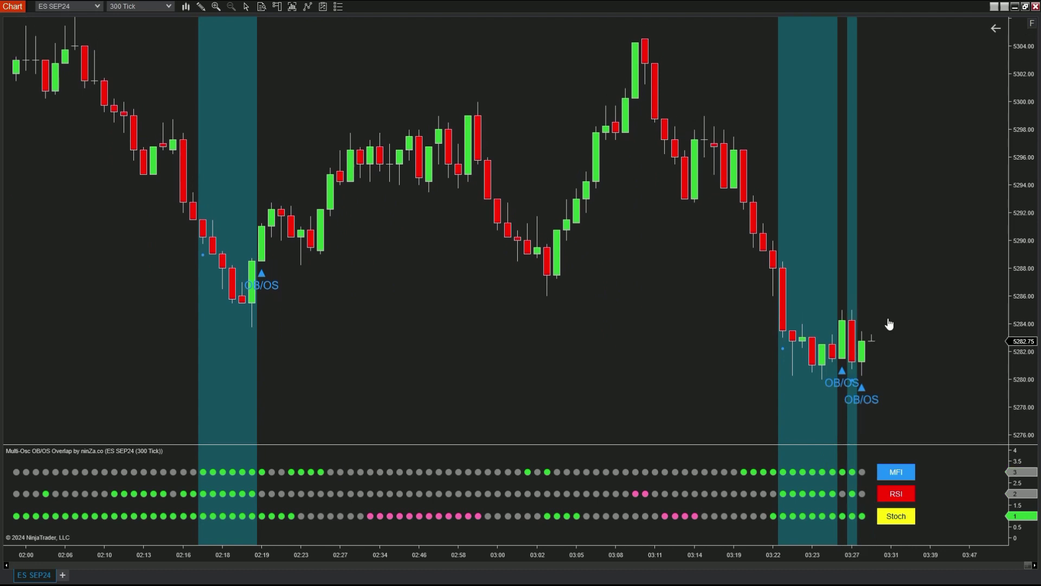
{"action": "left_click_drag", "start_coordinate": [748, 428], "coordinate": [623, 429]}
{"action": "scroll", "coordinate": [849, 412], "scroll_direction": "down", "scroll_amount": 4}
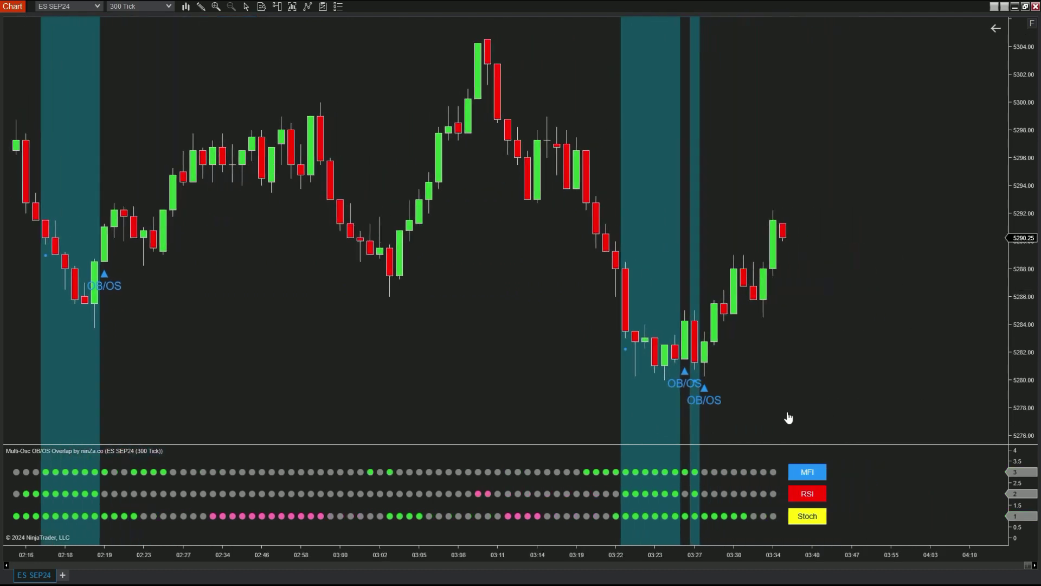
{"action": "left_click_drag", "start_coordinate": [877, 399], "coordinate": [809, 398]}
{"action": "left_click_drag", "start_coordinate": [864, 357], "coordinate": [772, 365]}
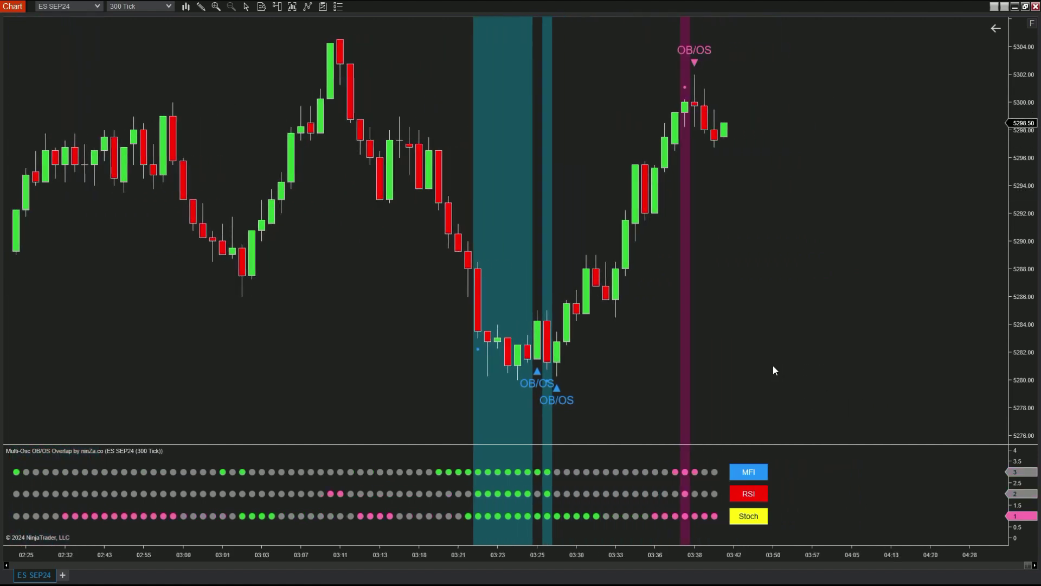
{"action": "left_click_drag", "start_coordinate": [876, 382], "coordinate": [805, 393]}
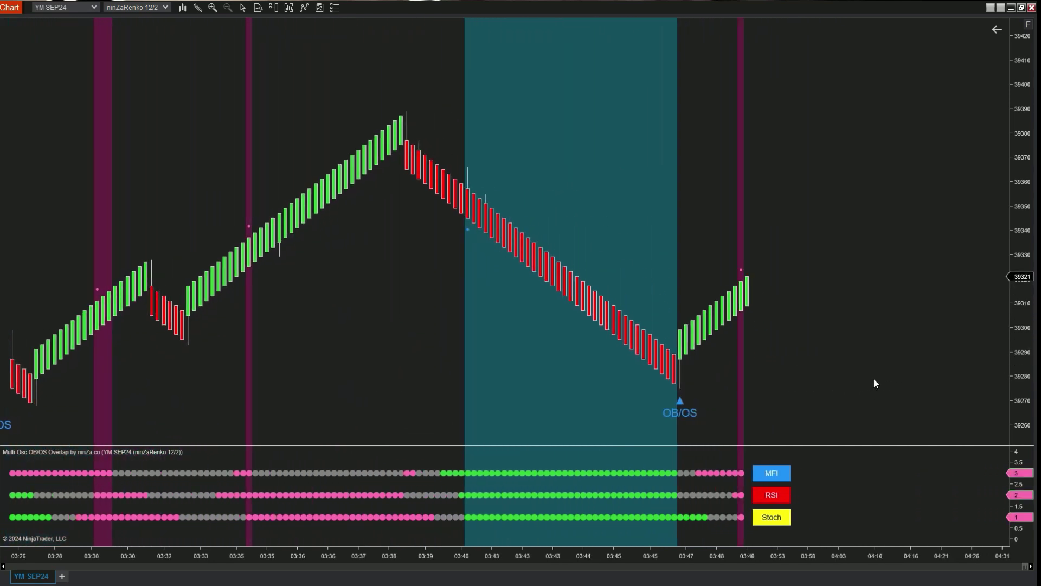
Pan the YM Renko chart to show the overbought OB/OS signals near 03:48 and 03:57
{"action": "left_click_drag", "start_coordinate": [875, 372], "coordinate": [845, 381]}
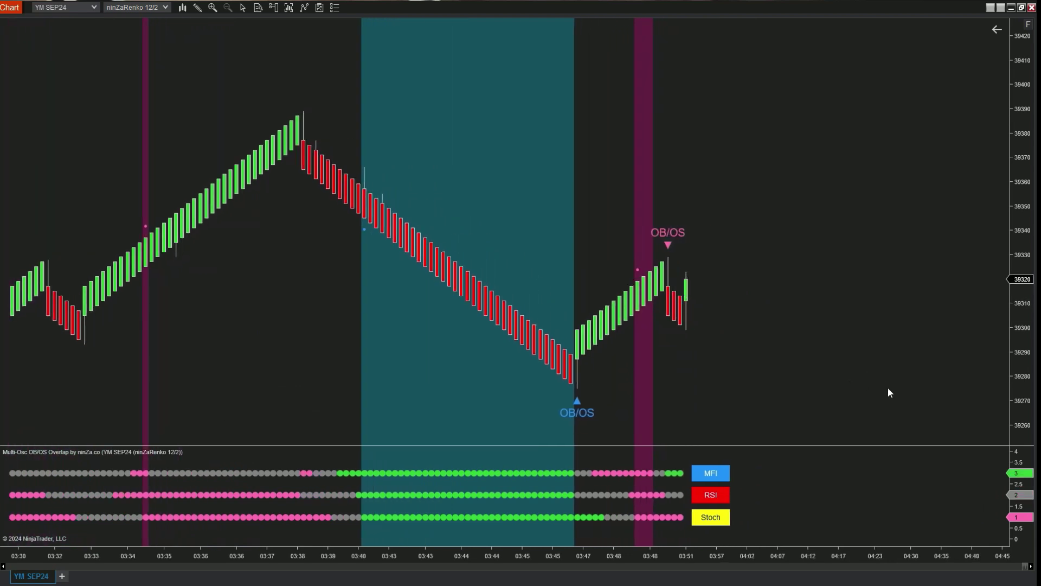
{"action": "left_click_drag", "start_coordinate": [888, 388], "coordinate": [851, 395]}
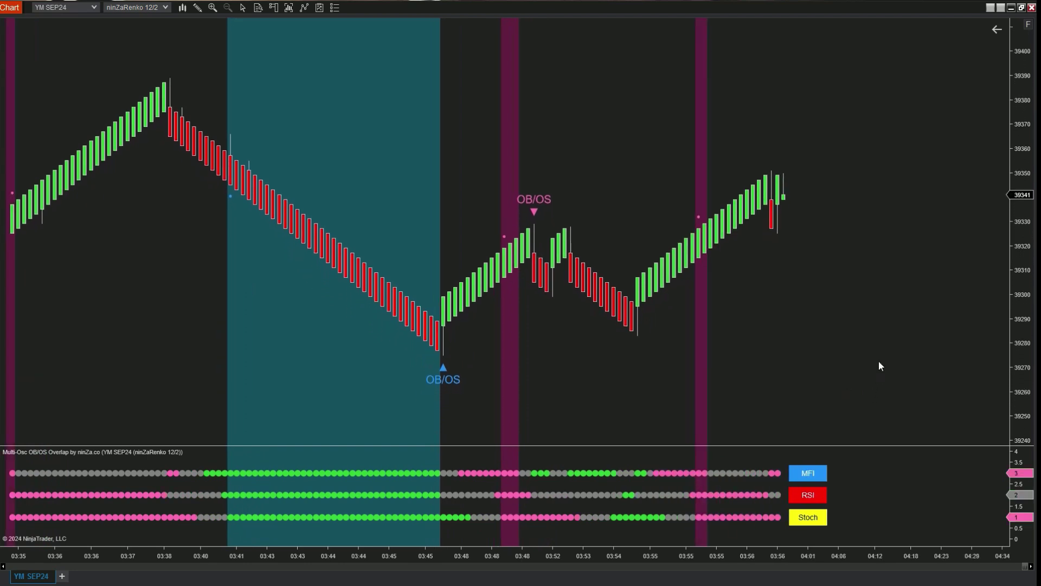
{"action": "left_click_drag", "start_coordinate": [887, 367], "coordinate": [827, 379]}
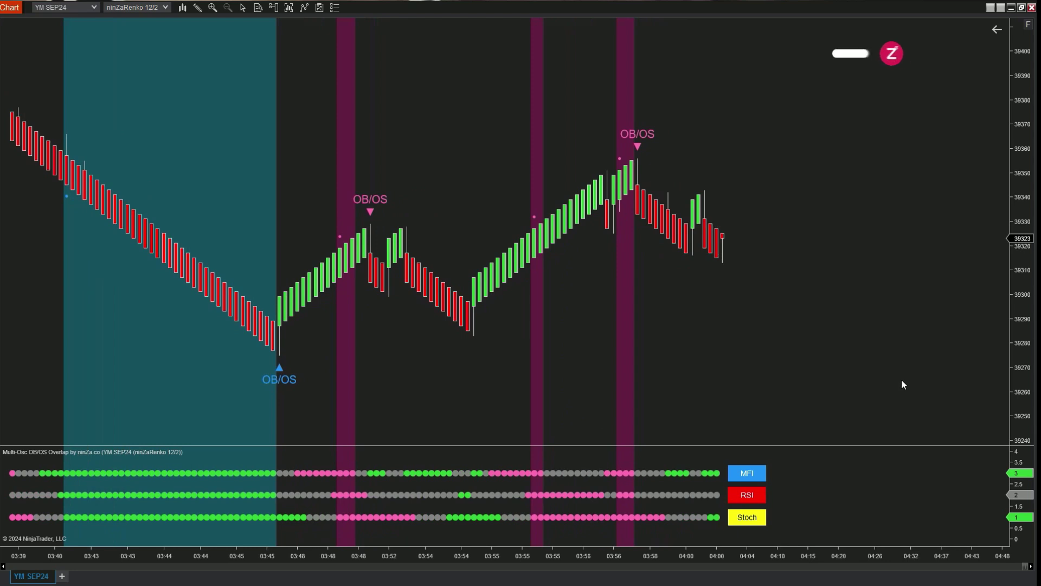